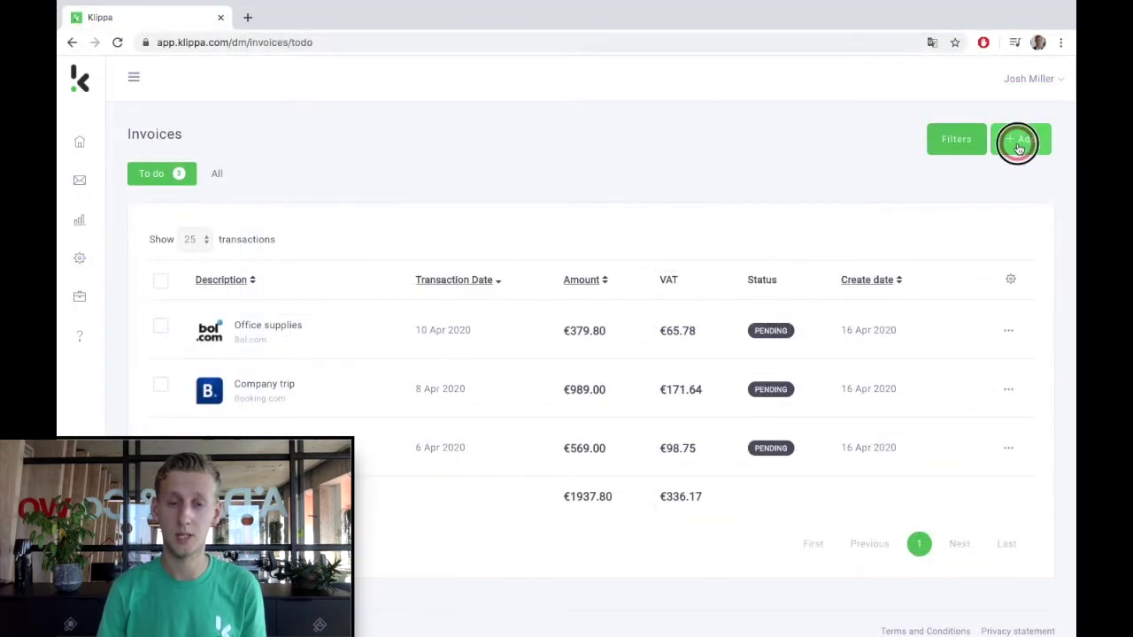
Add the NS Reizigers invoice PDF as a new invoice titled 'Travel expenses august'
left_click(1015, 146)
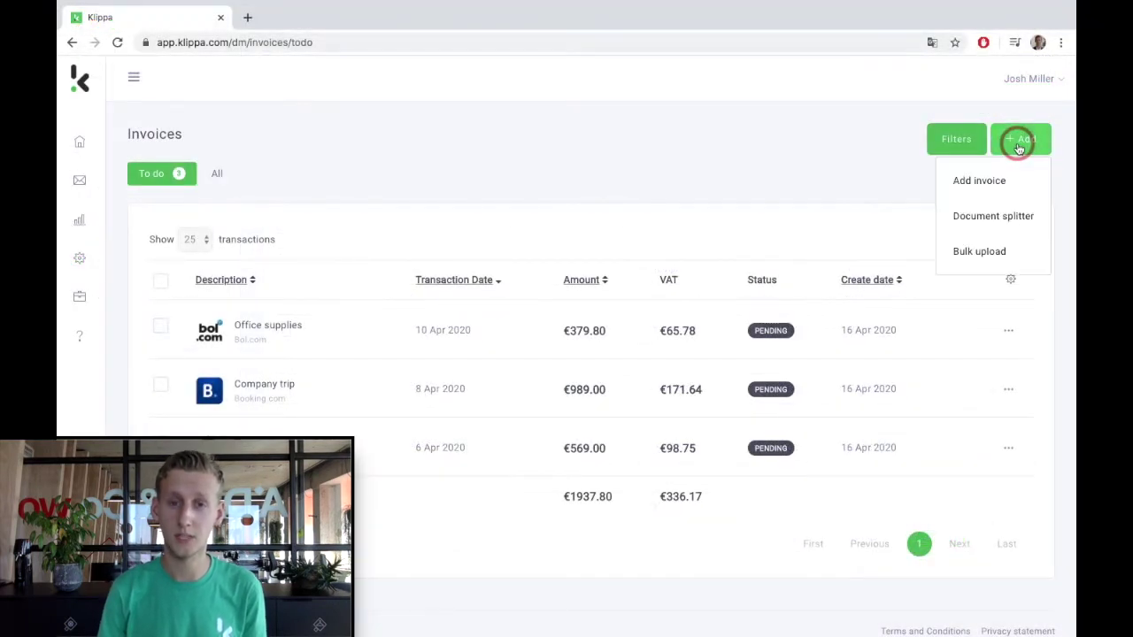
left_click(985, 181)
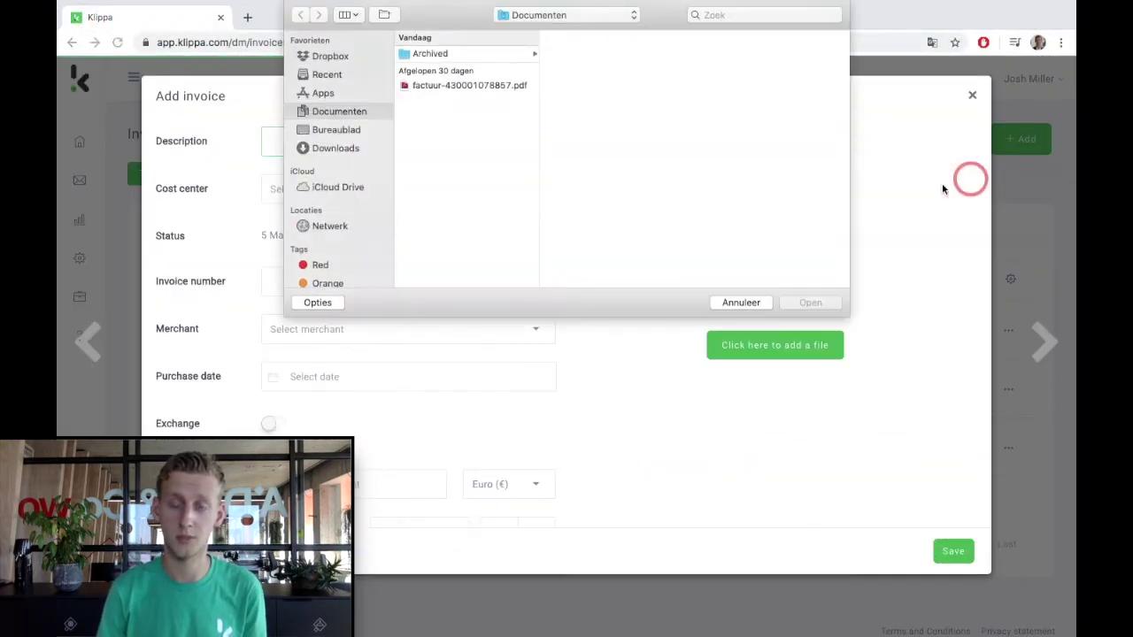
double_click(488, 89)
type("Travel e")
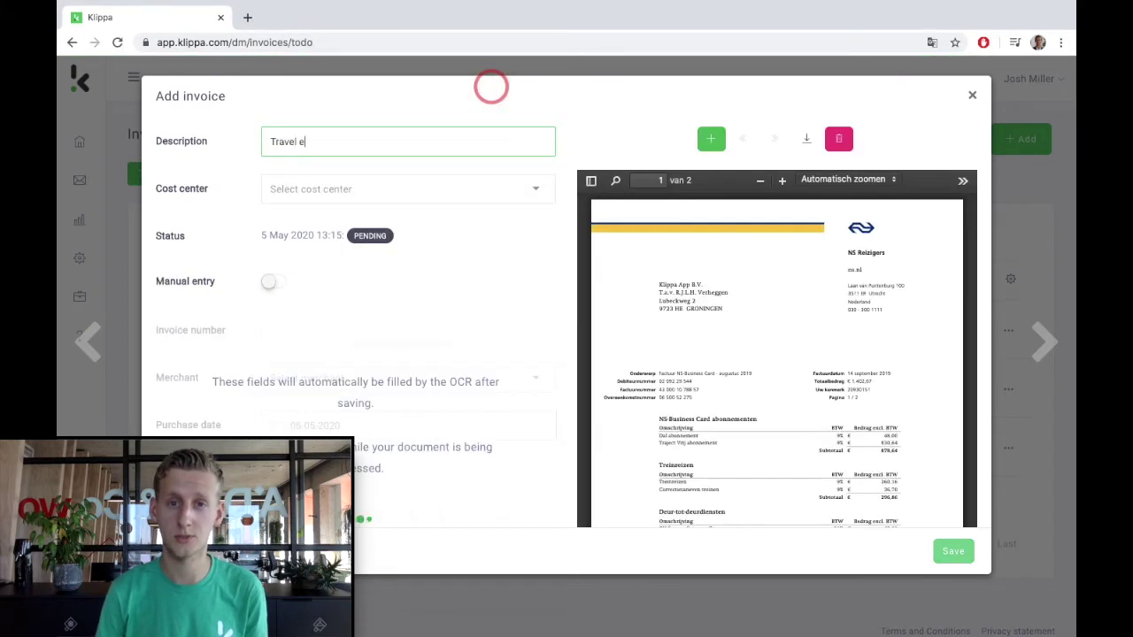
type("xpenses august")
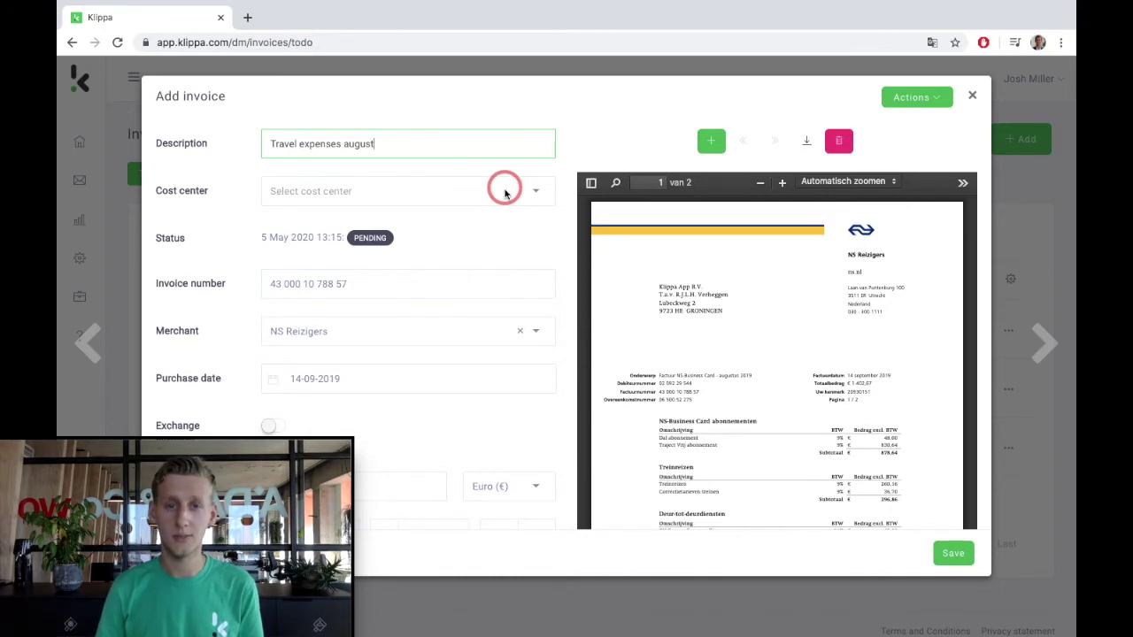
Charge the invoice to cost center 902 Amsterdam and save it
left_click(505, 193)
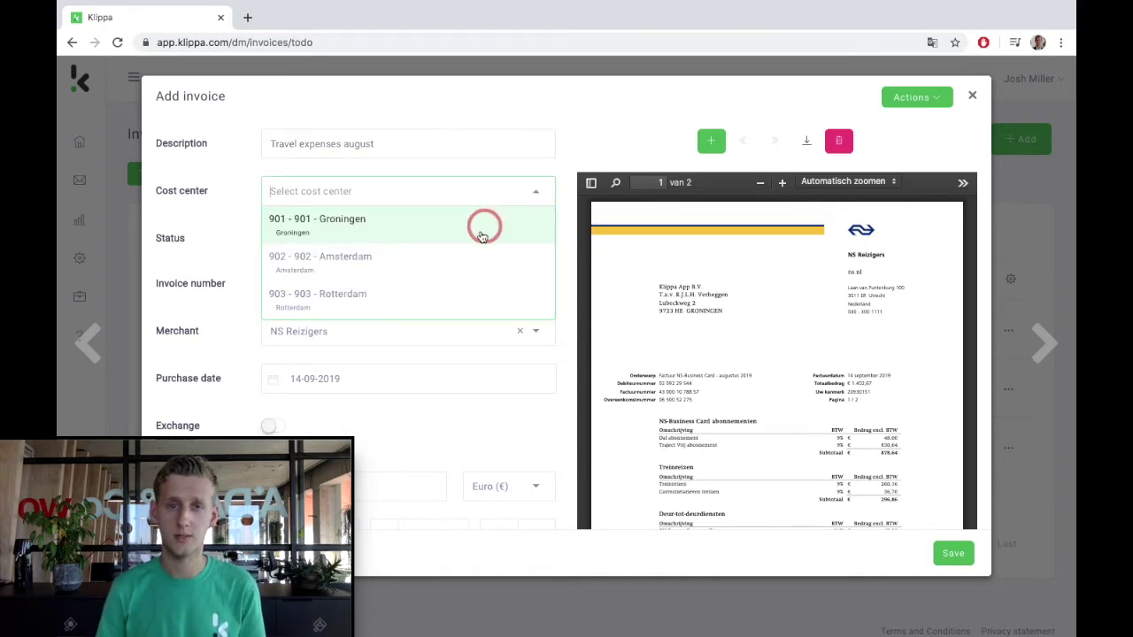
left_click(462, 257)
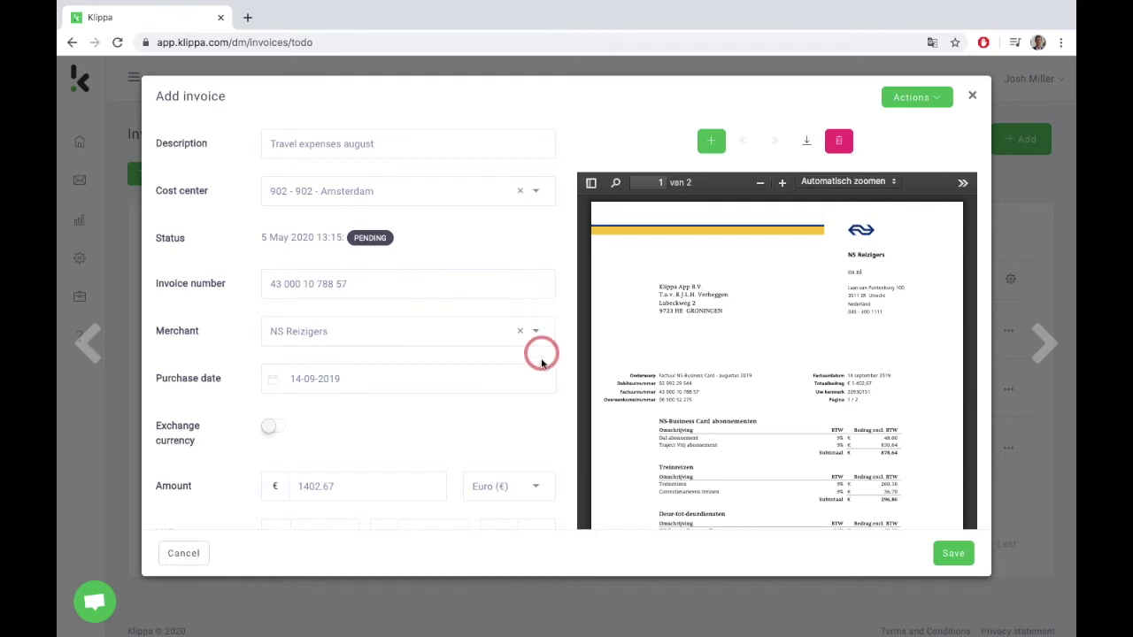
scroll(539, 421, "down", 2)
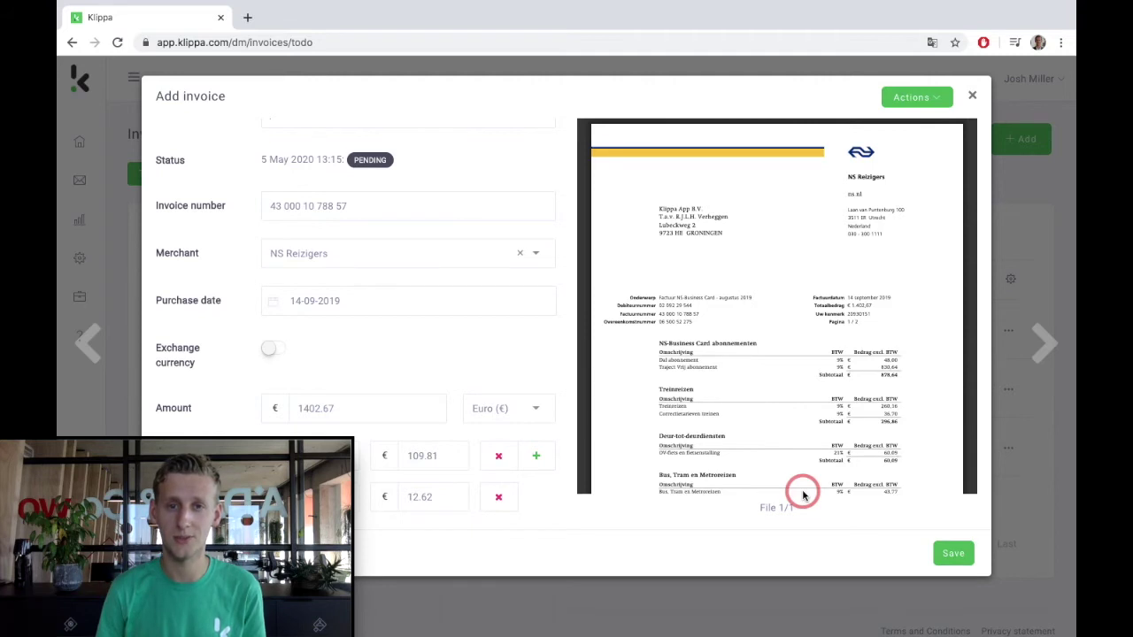
left_click(954, 555)
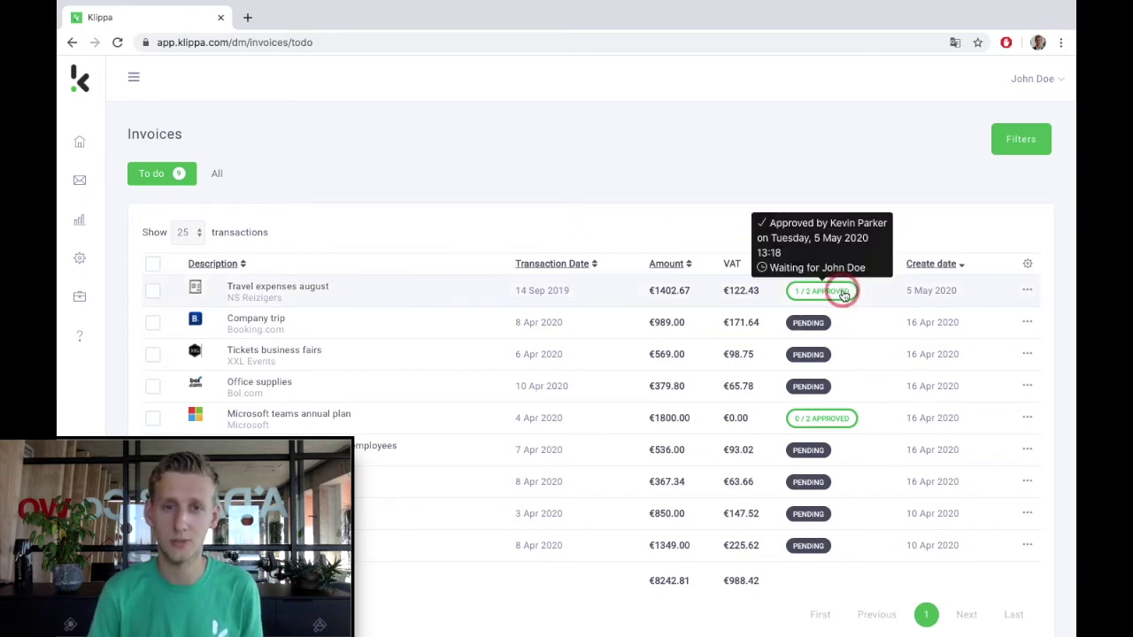
Mark the 'Travel expenses august' invoice as APPROVED and save the approval
left_click(439, 299)
scroll(781, 404, "down", 2)
scroll(708, 385, "down", 2)
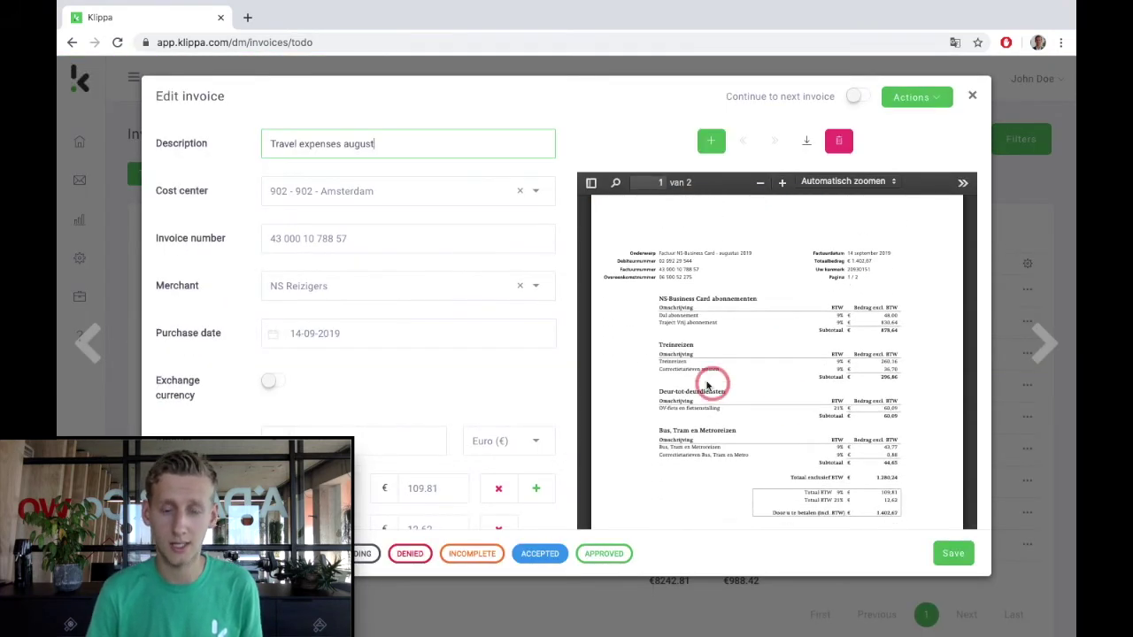
scroll(525, 298, "down", 3)
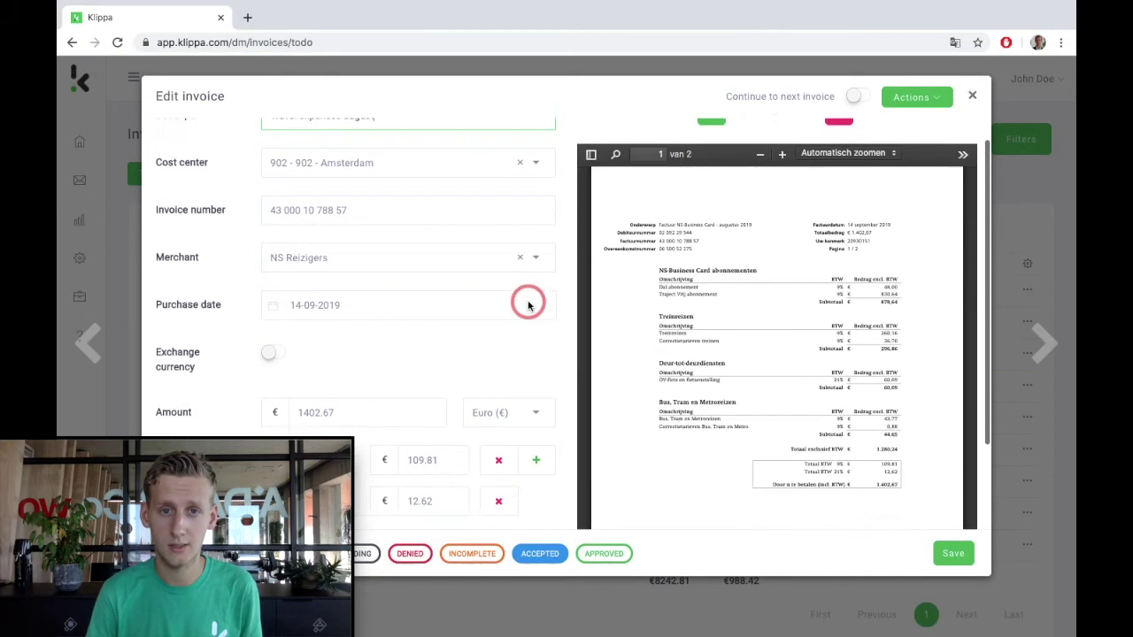
left_click(601, 556)
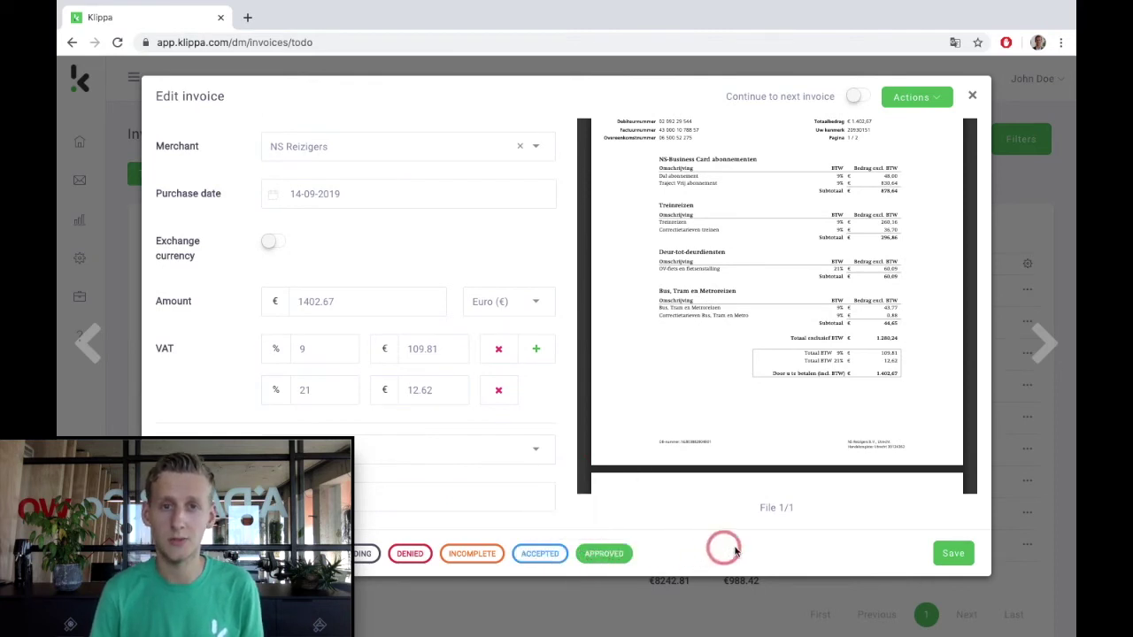
left_click(953, 554)
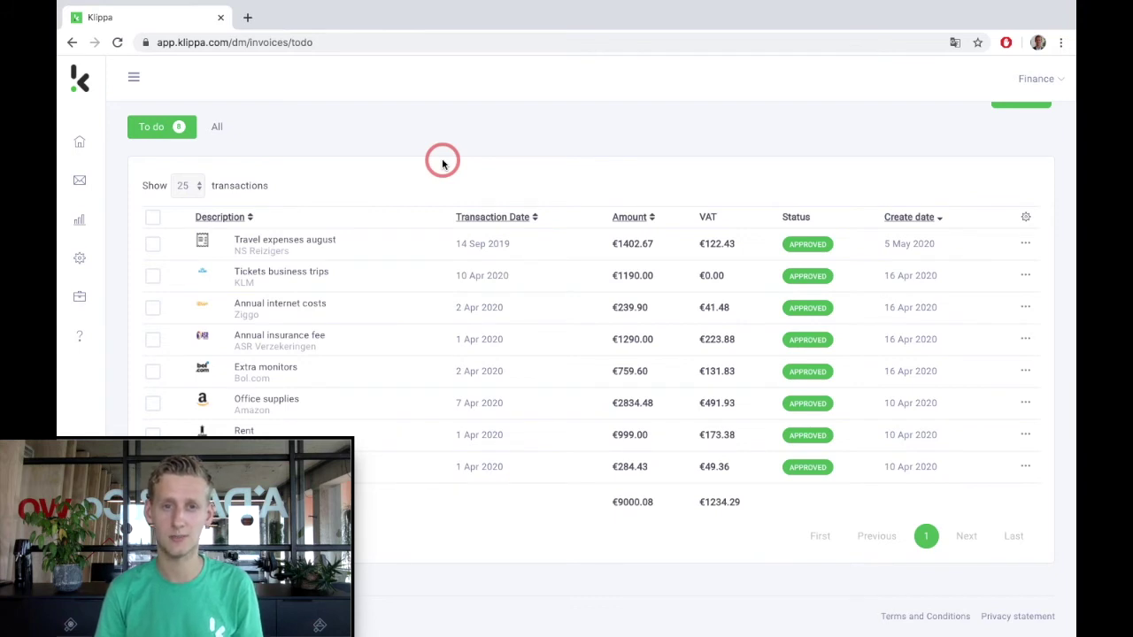
Check the invoice's Provider/Journal section and travel-cost lines, then save and book it to Exact Online
left_click(417, 244)
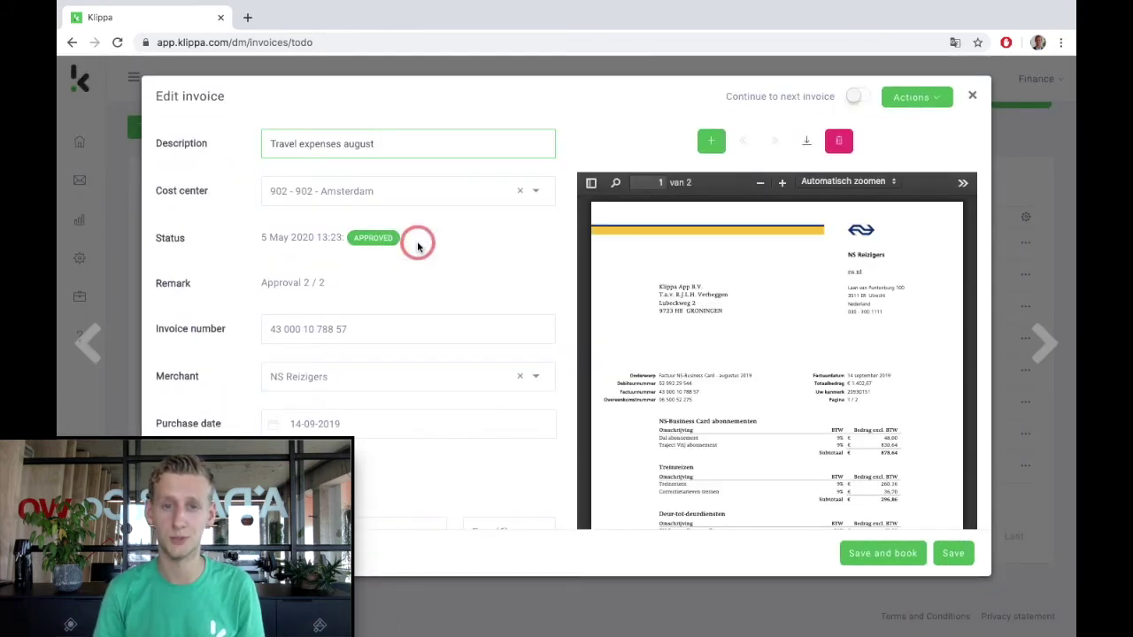
scroll(562, 285, "down", 2)
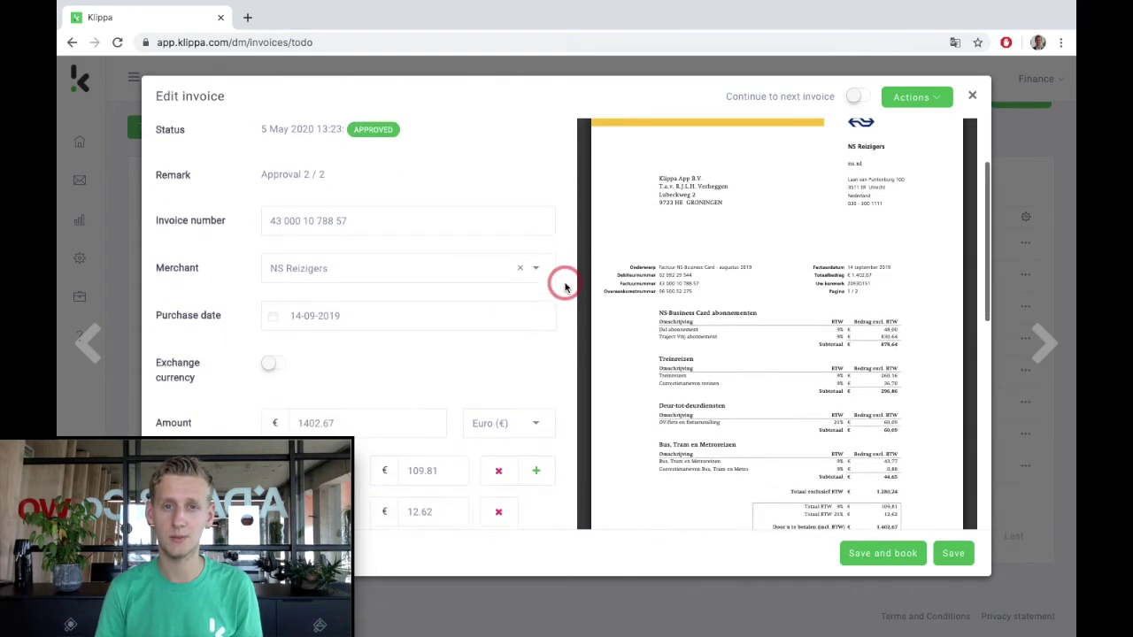
scroll(565, 286, "down", 2)
scroll(565, 286, "down", 4)
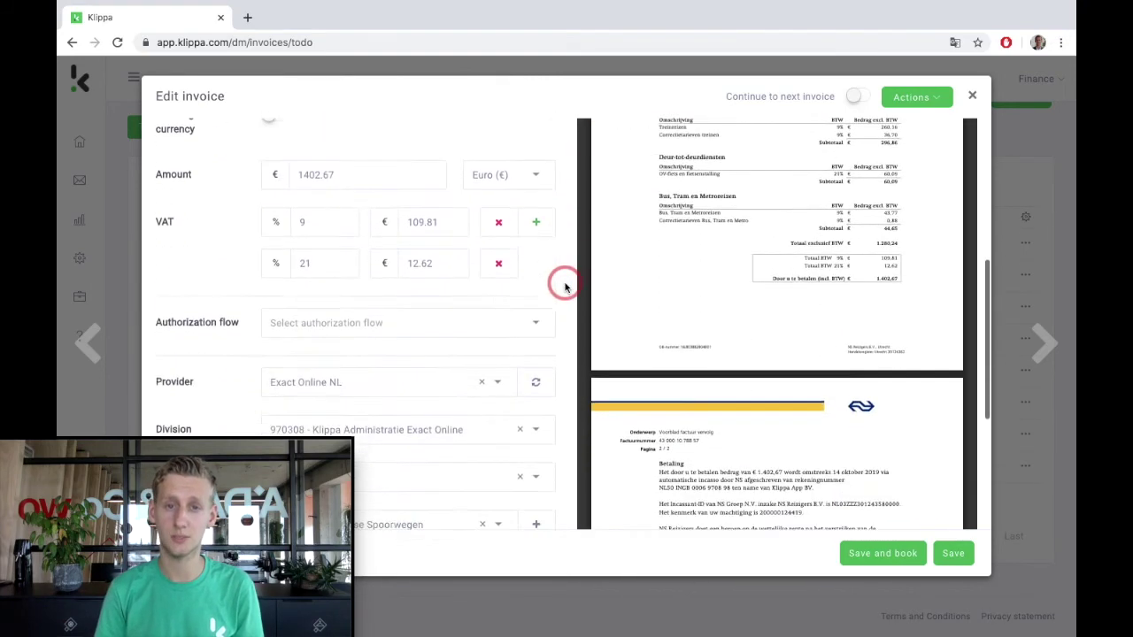
scroll(564, 285, "down", 4)
scroll(564, 285, "down", 1)
scroll(564, 286, "down", 1)
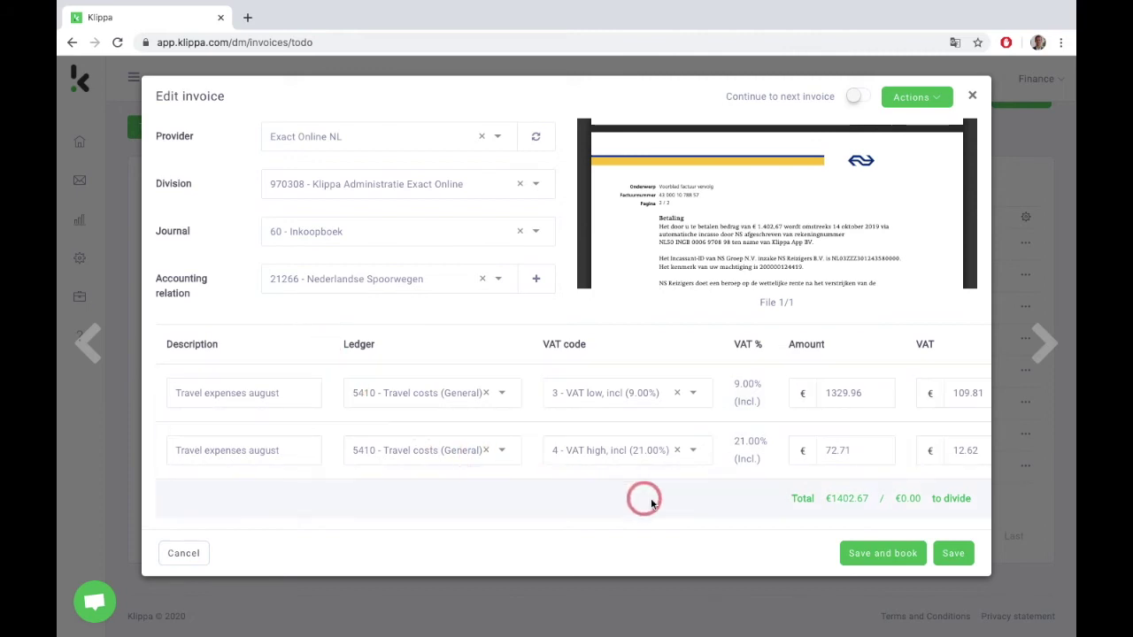
scroll(708, 512, "right", 1)
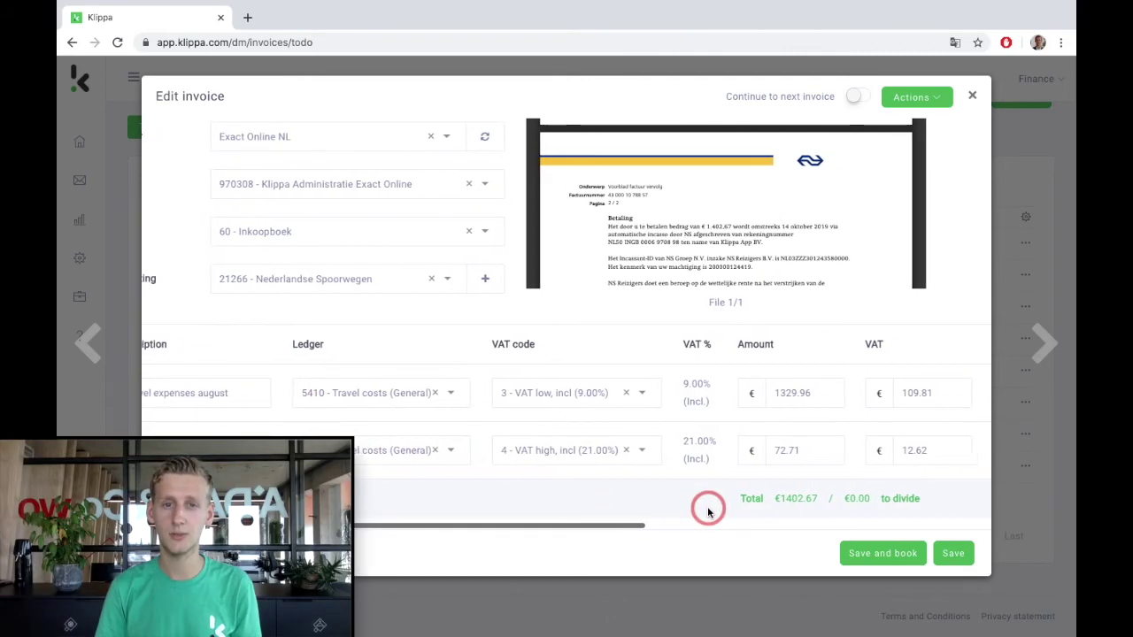
scroll(708, 511, "right", 2)
scroll(708, 512, "right", 1)
scroll(708, 511, "right", 1)
scroll(708, 512, "right", 1)
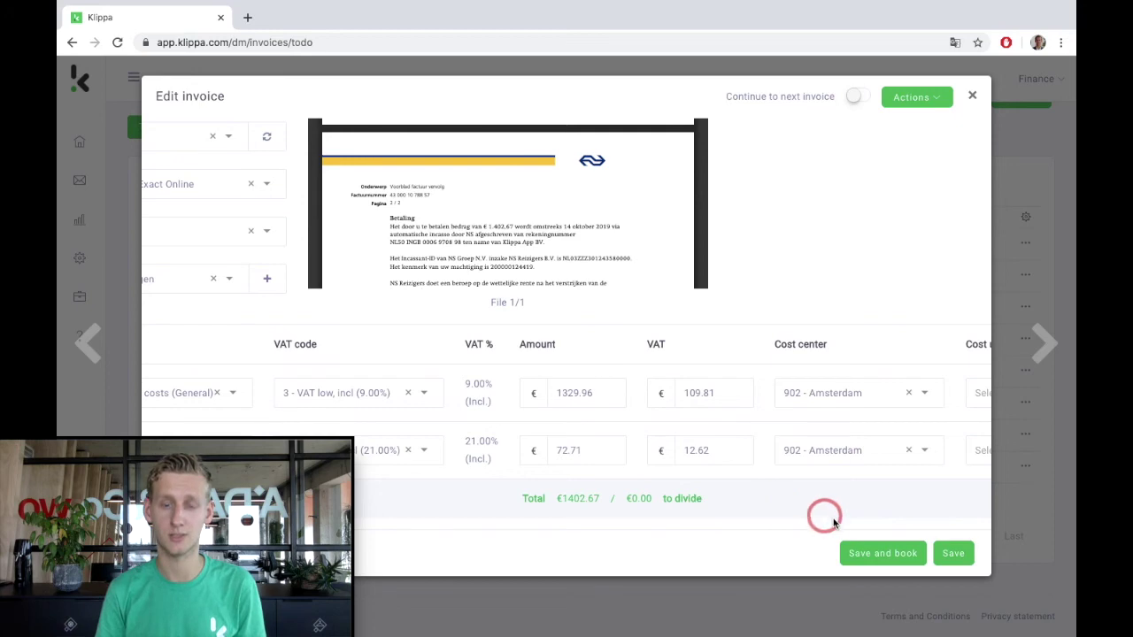
left_click(880, 554)
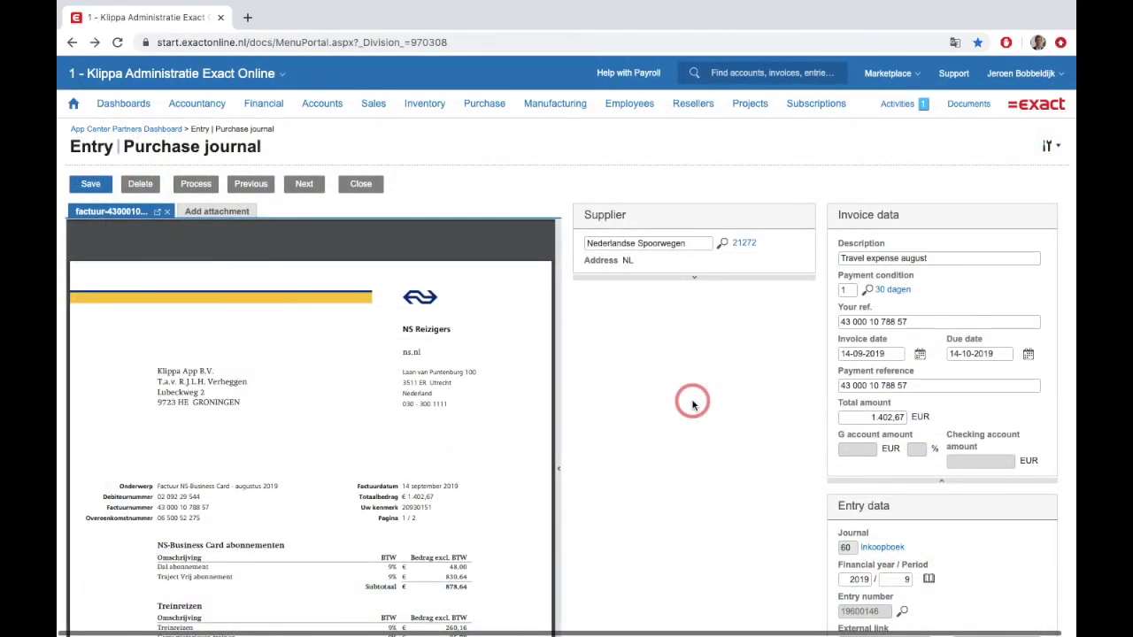
Review the booked purchase entry, then go to Financial > Banking & Cash > Payments
scroll(693, 405, "down", 1)
scroll(693, 404, "down", 1)
scroll(693, 404, "down", 1)
scroll(693, 405, "down", 1)
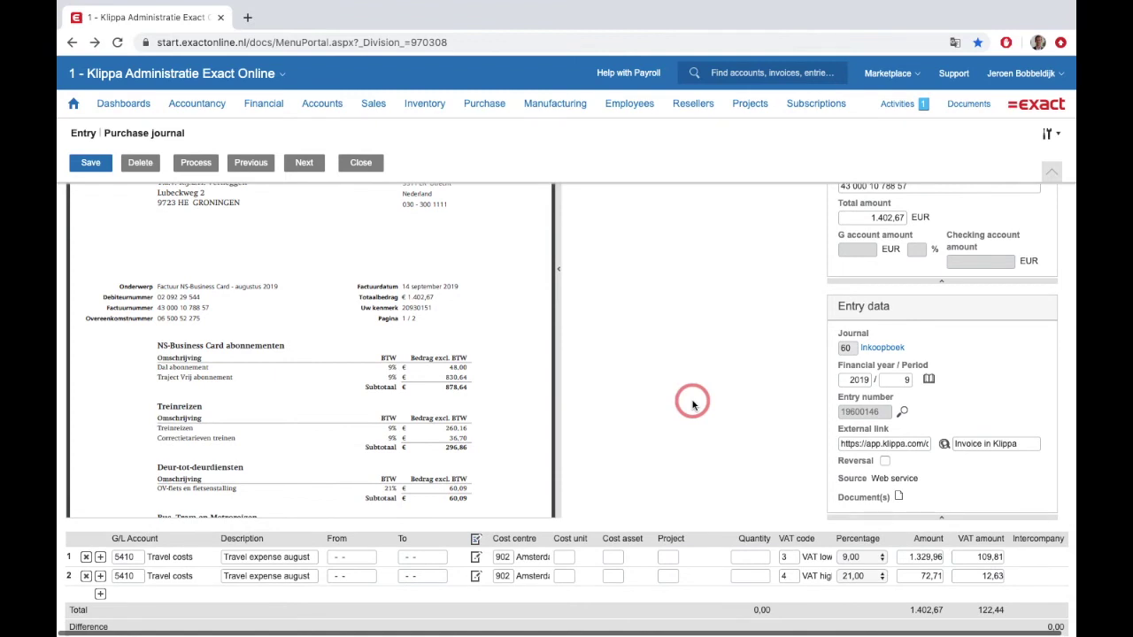
left_click(270, 103)
mouse_move(278, 174)
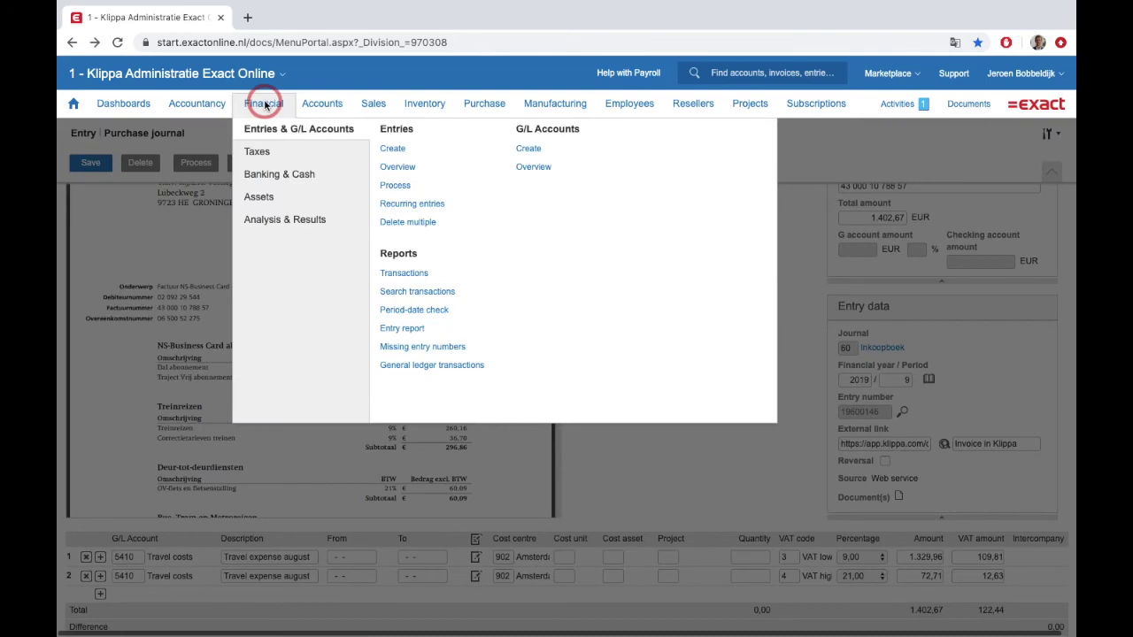
left_click(396, 218)
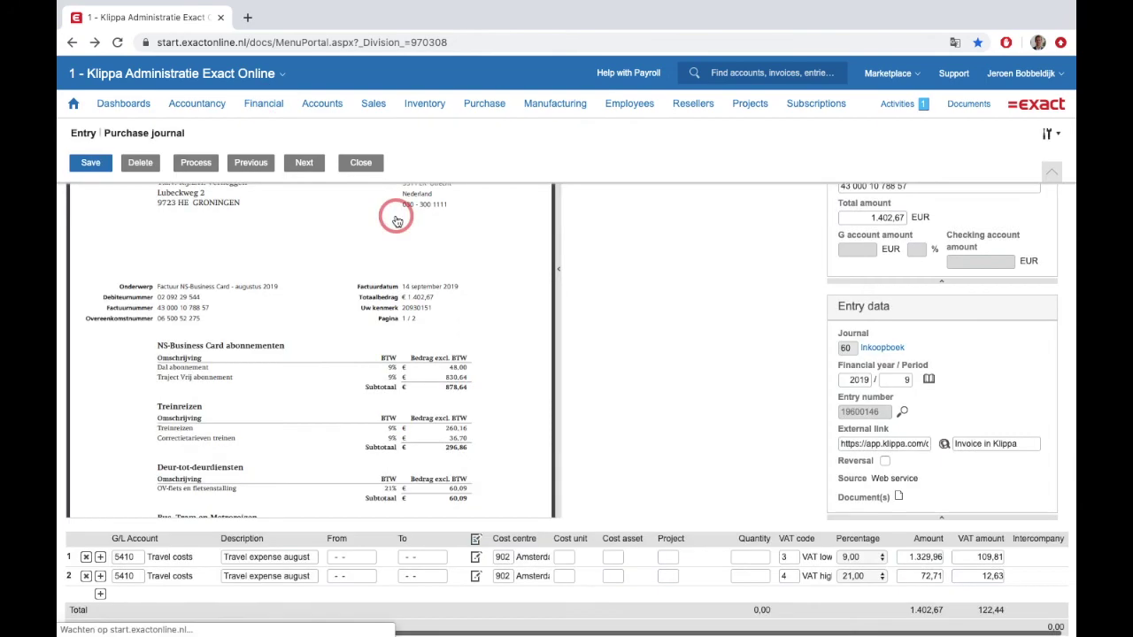